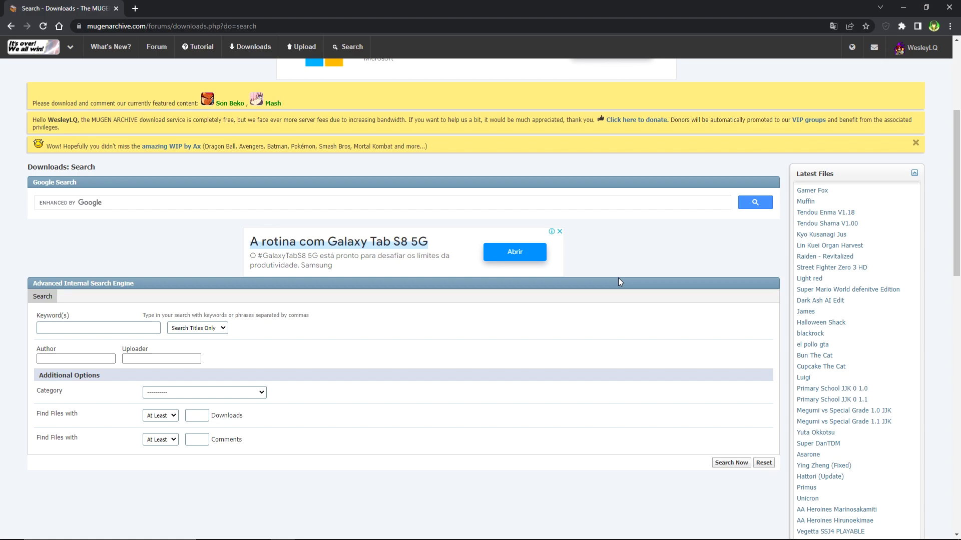
Search the download titles for "nagatoro" with the advanced internal search engine.
scroll(619, 279, down, 1)
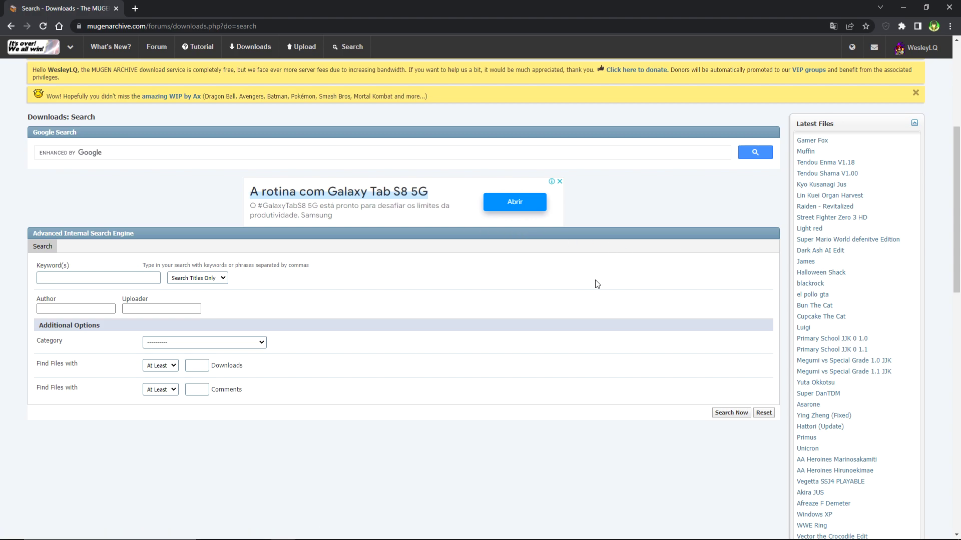
click(78, 283)
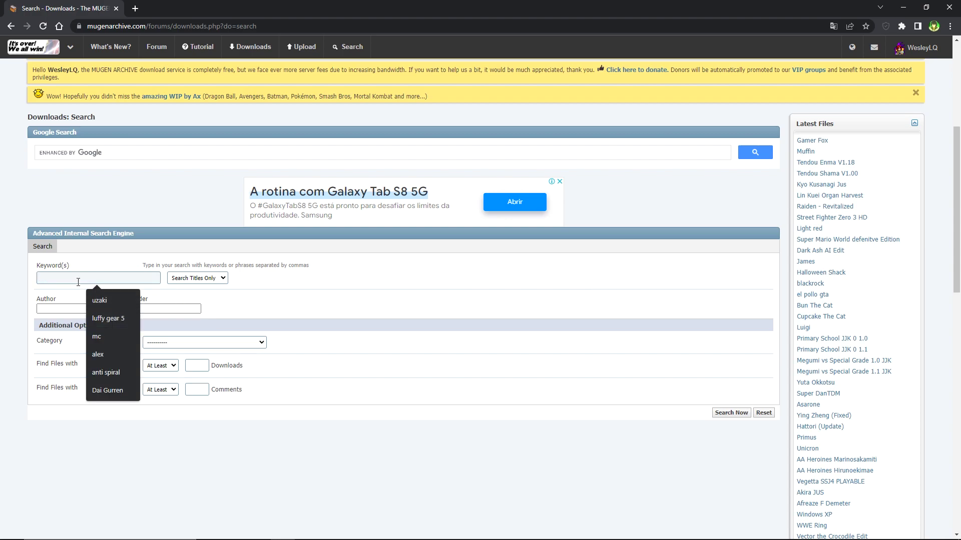
text(nagatoro)
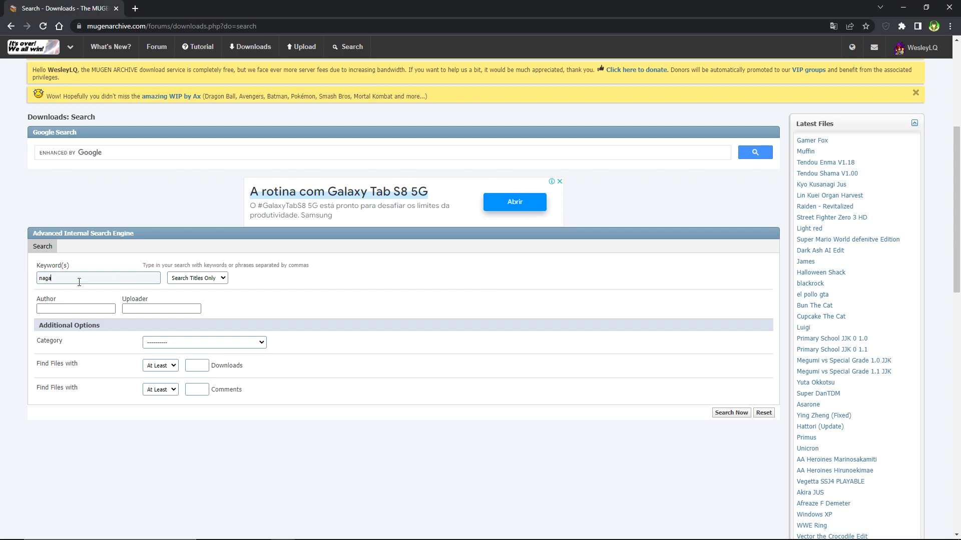
click(731, 413)
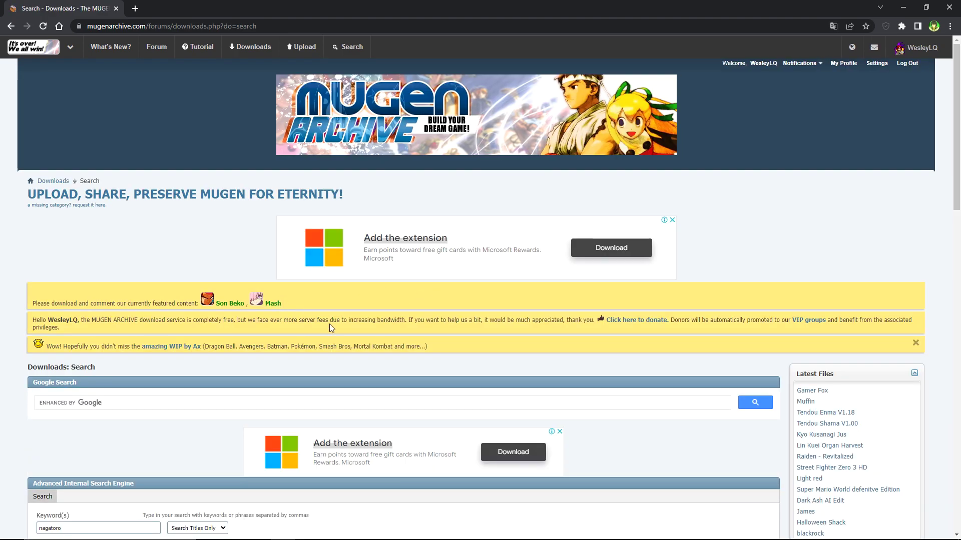
Open the Nagatoro-San search result and download its Nagatoro-San.rar file.
scroll(438, 332, down, 1)
scroll(438, 333, down, 6)
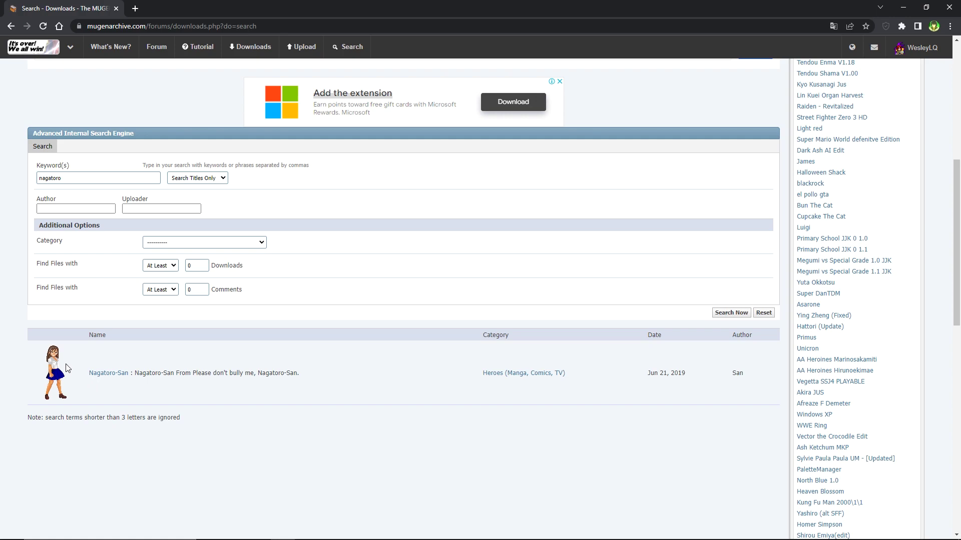
click(109, 375)
scroll(369, 389, down, 4)
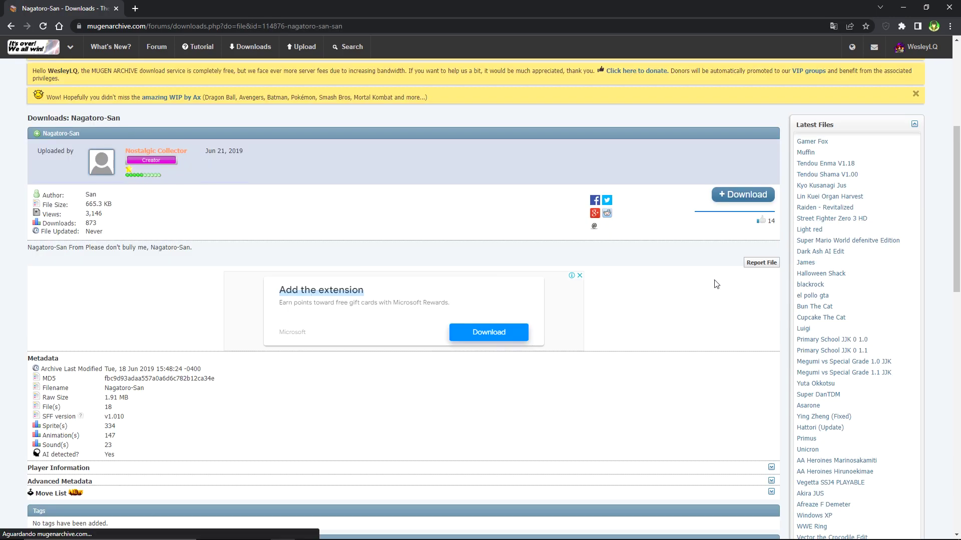
click(737, 201)
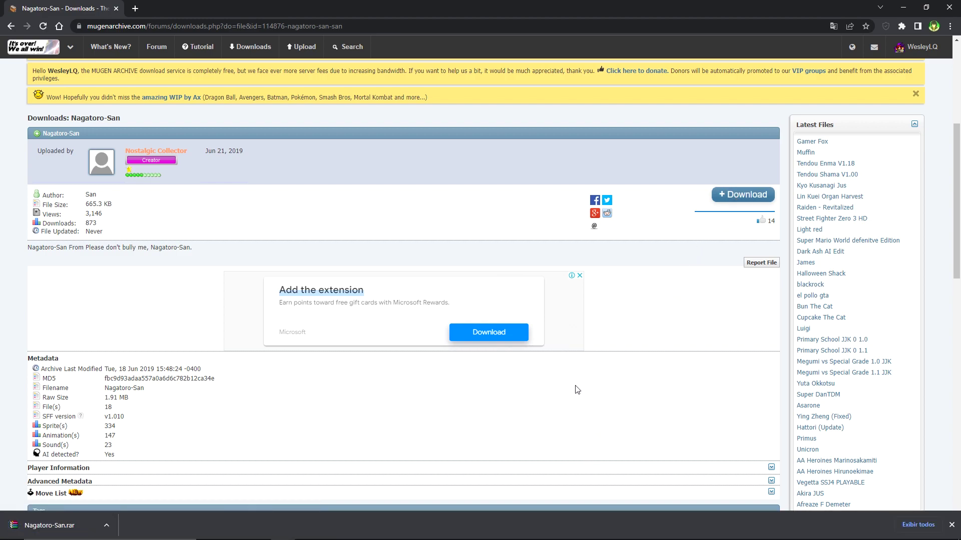
scroll(575, 389, down, 8)
scroll(620, 347, up, 10)
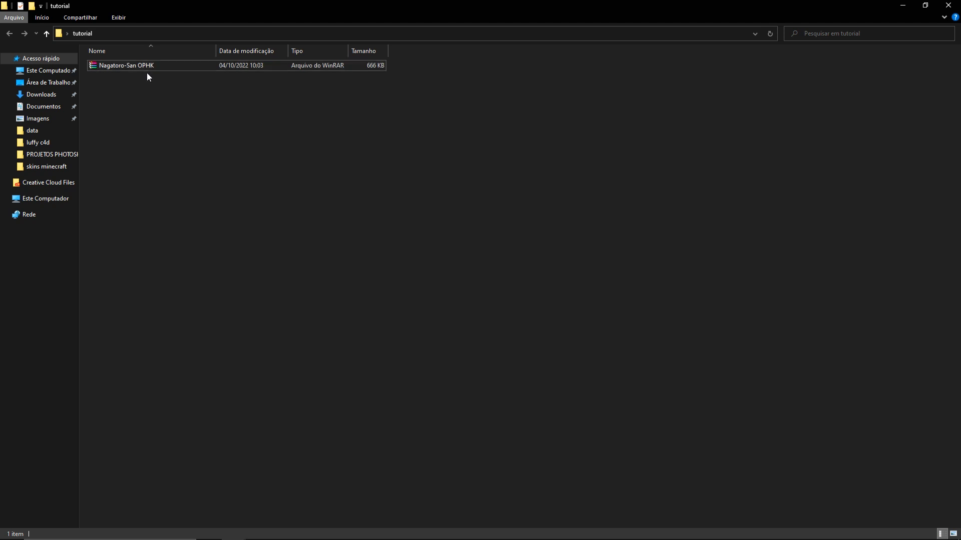
Switch to File Explorer and place the Nagatoro-San archive in the tutorial folder alongside the Nagatoro-San OPHK archive.
drag(175, 76, 235, 63)
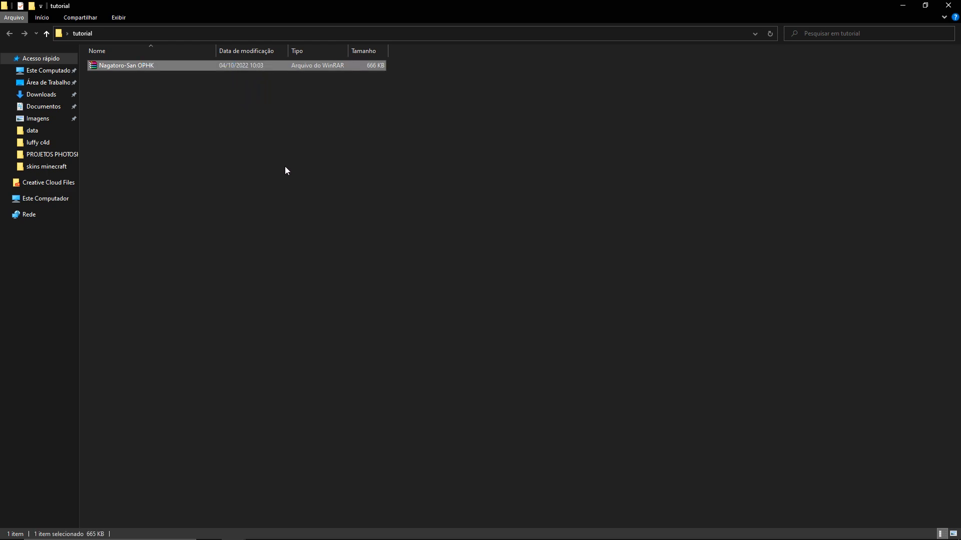
drag(100, 100, 154, 80)
click(151, 147)
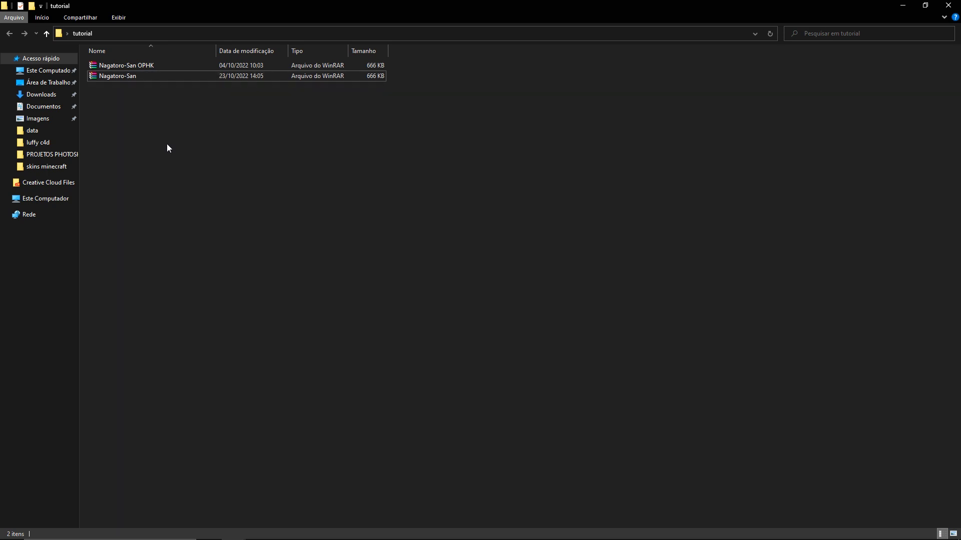
click(128, 68)
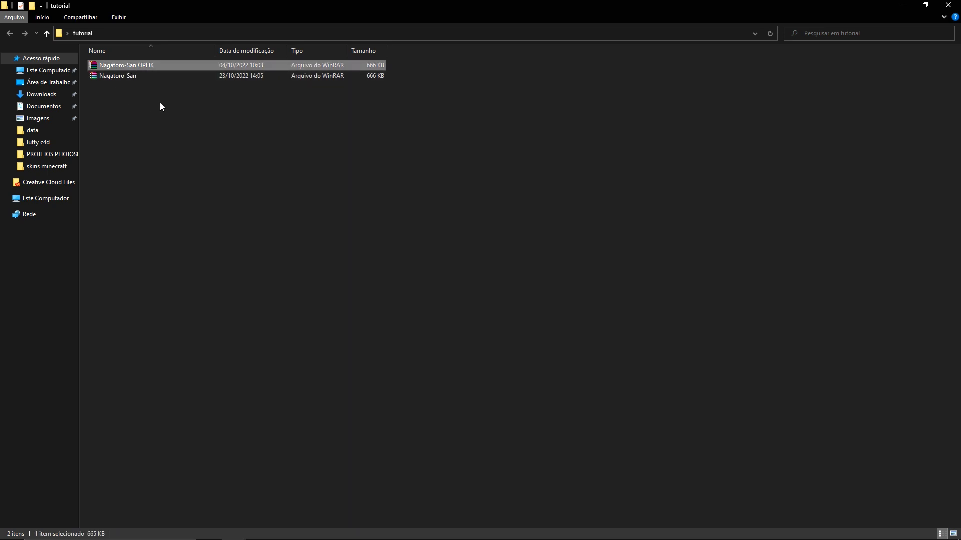
click(100, 77)
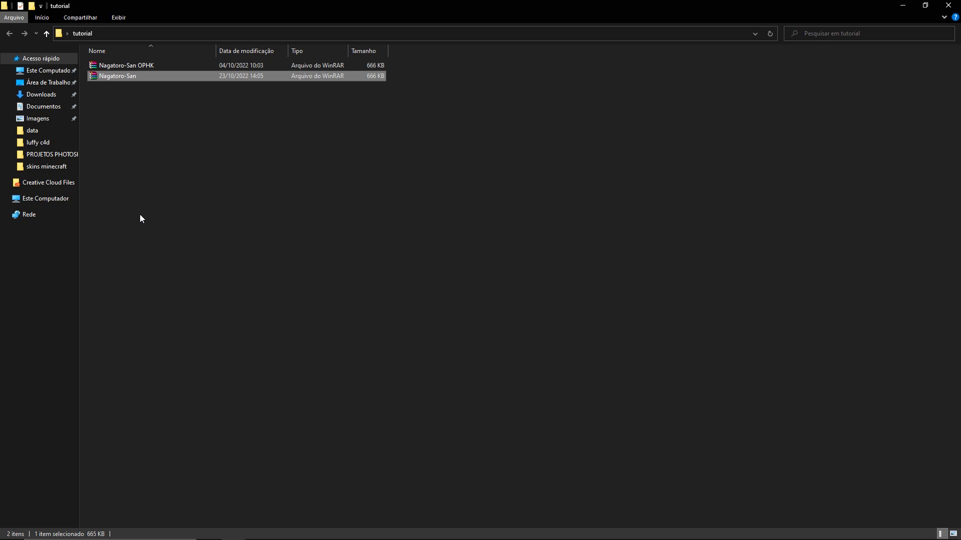
click(157, 116)
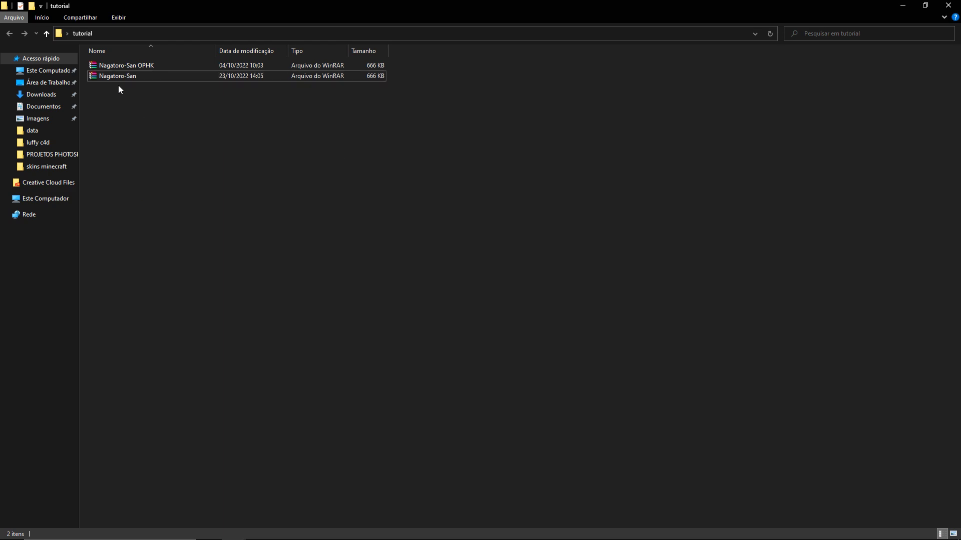
Extract the Nagatoro-San OPHK archive directly into the tutorial folder and check the files inside the extracted folder.
right_click(124, 67)
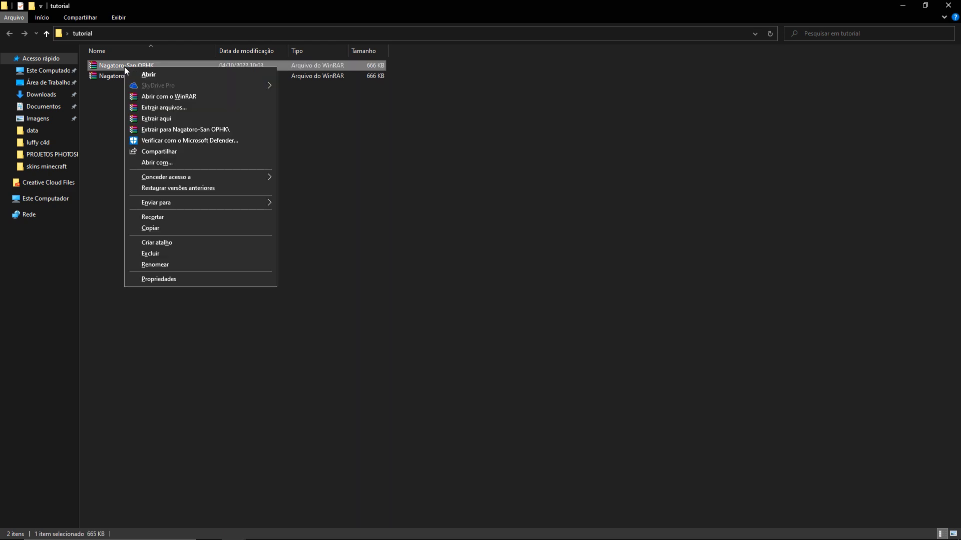
click(156, 119)
drag(130, 89, 128, 88)
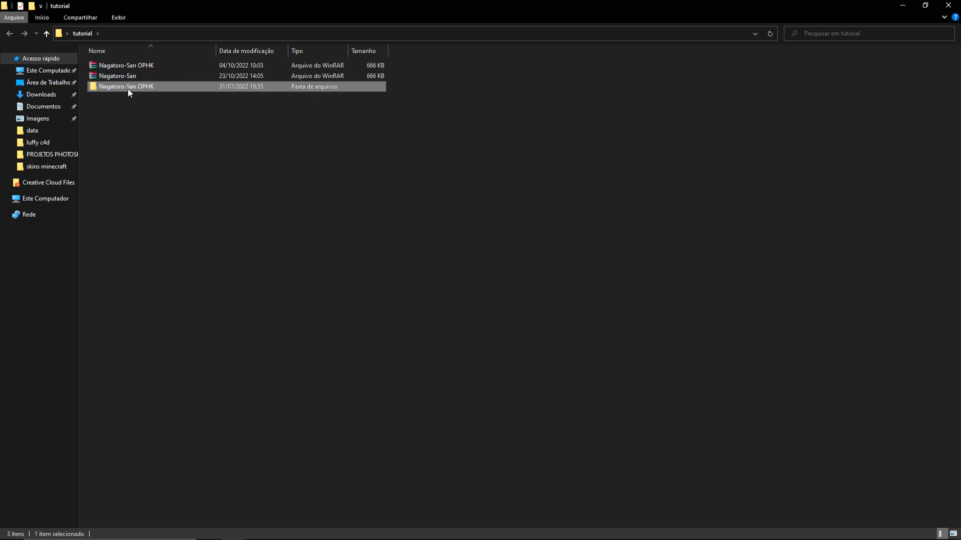
double_click(128, 88)
drag(125, 272, 150, 75)
drag(168, 331, 162, 60)
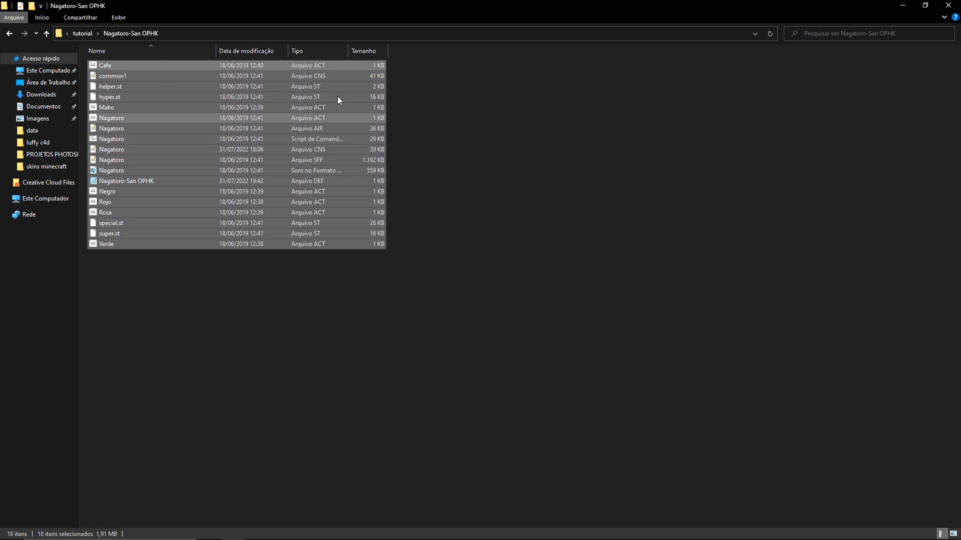
click(83, 33)
click(161, 129)
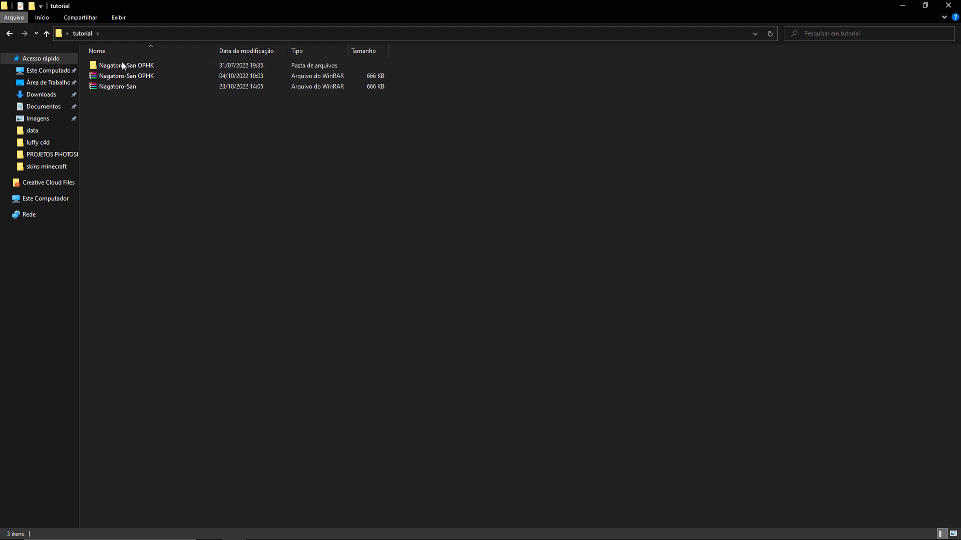
Extract the Nagatoro-San archive directly into the tutorial folder.
right_click(126, 89)
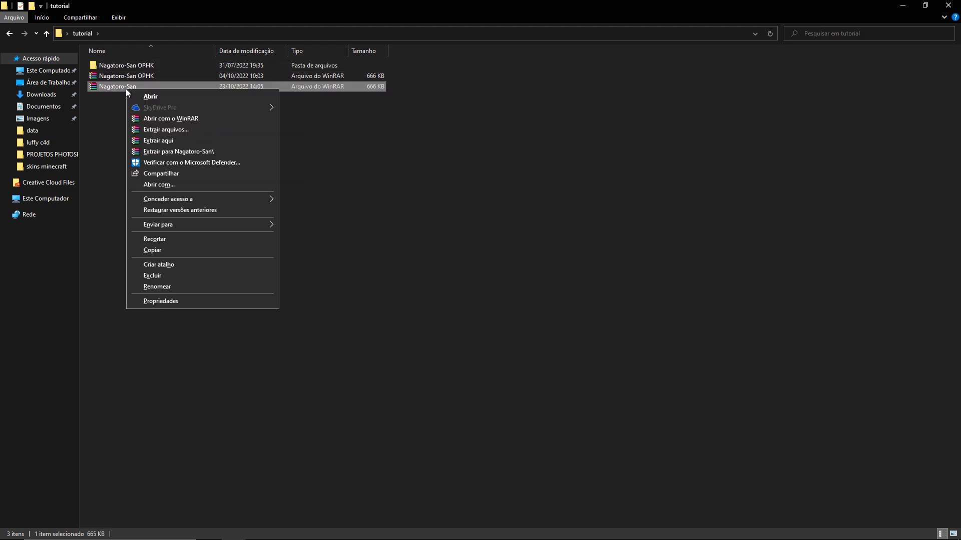
click(164, 142)
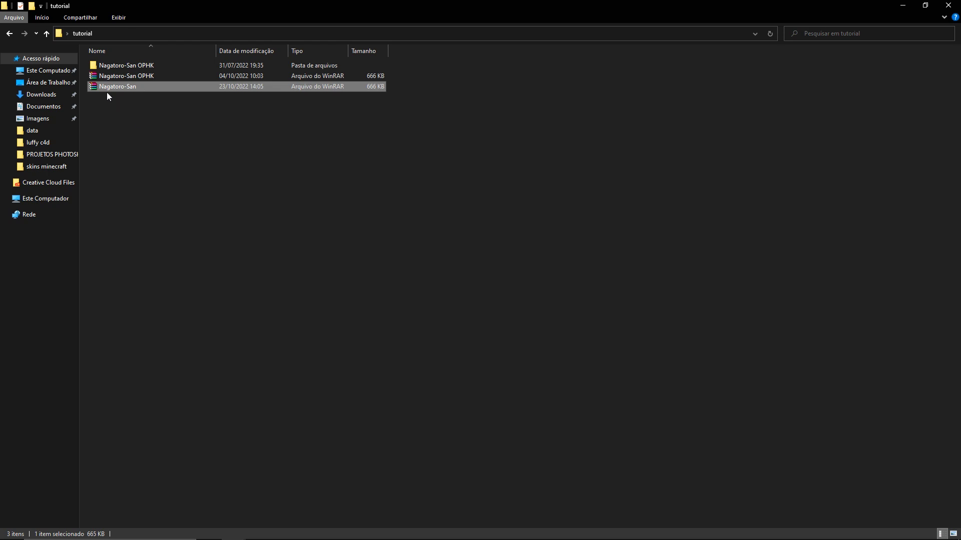
click(126, 67)
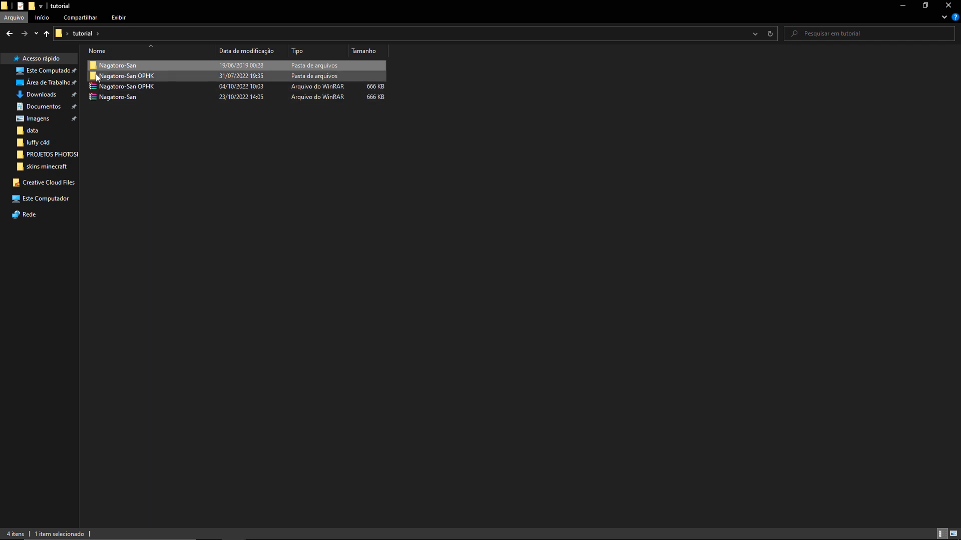
Compare the DEF file's name with the folder name in the Nagatoro-San OPHK folder and in the Nagatoro-San folder.
double_click(118, 76)
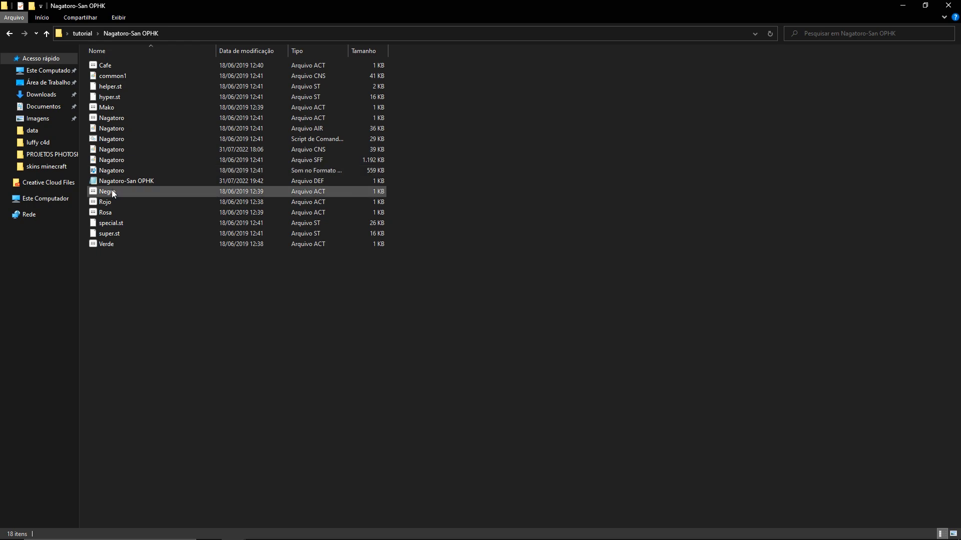
click(113, 183)
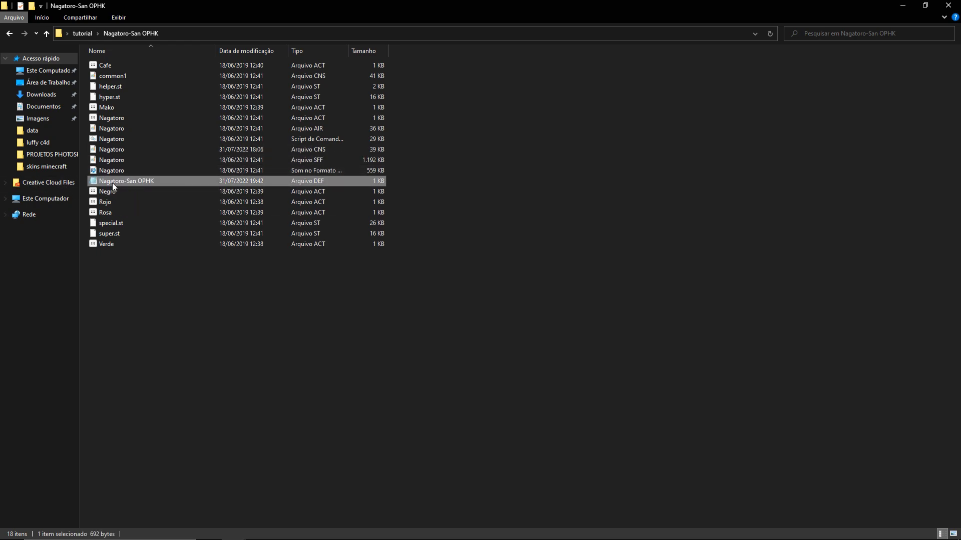
drag(113, 288, 157, 178)
click(157, 180)
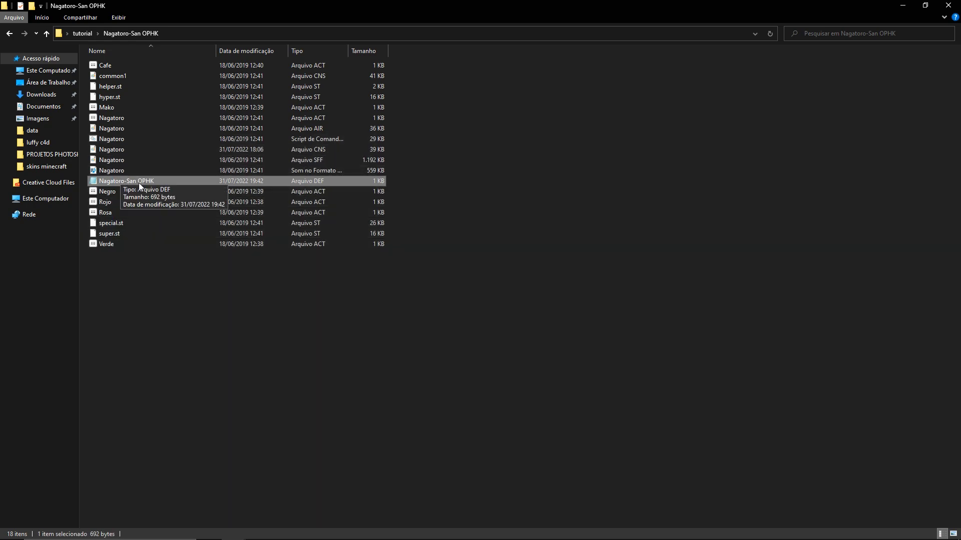
click(82, 33)
double_click(140, 68)
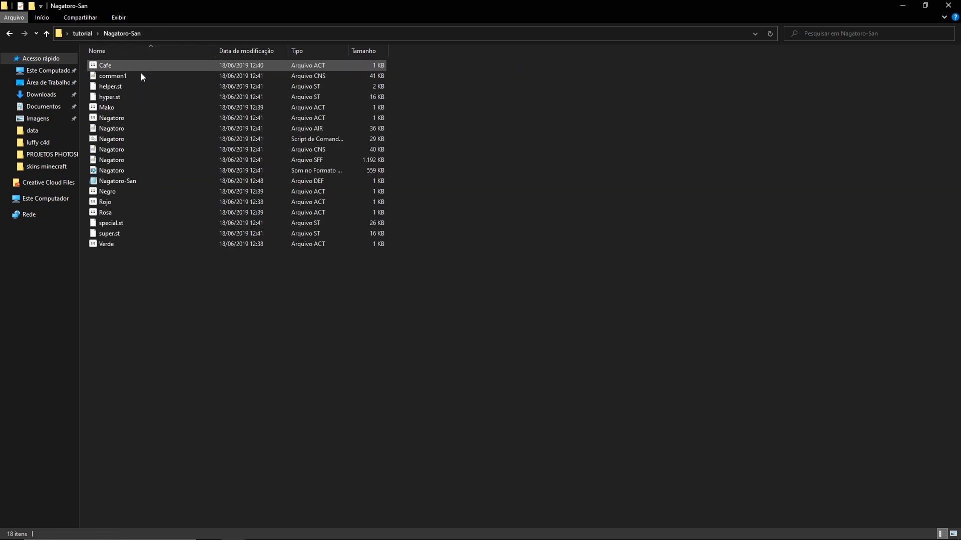
click(111, 182)
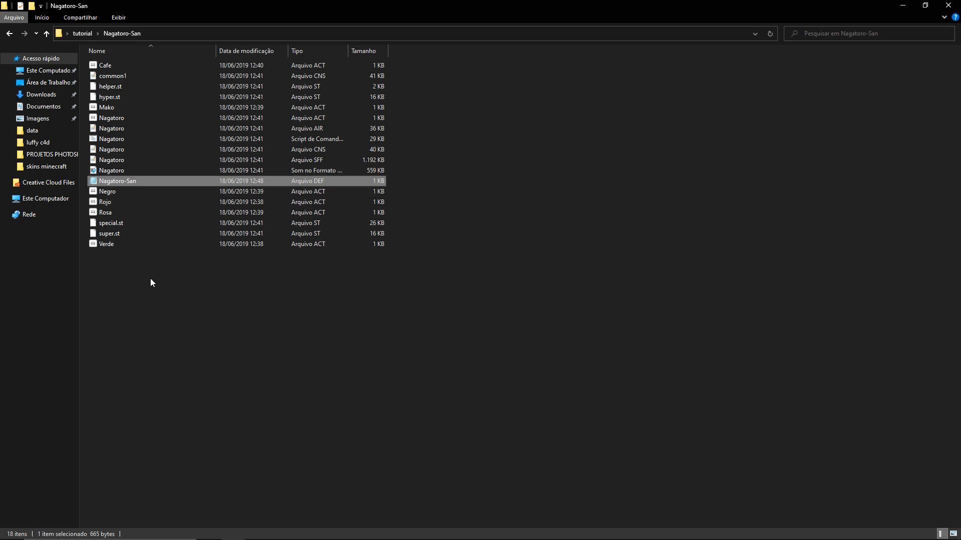
Rename the DEF file in the Nagatoro-San folder as Nagatoro-San2.
right_click(104, 180)
click(134, 392)
key(End)
text(2)
click(190, 318)
drag(146, 281, 180, 255)
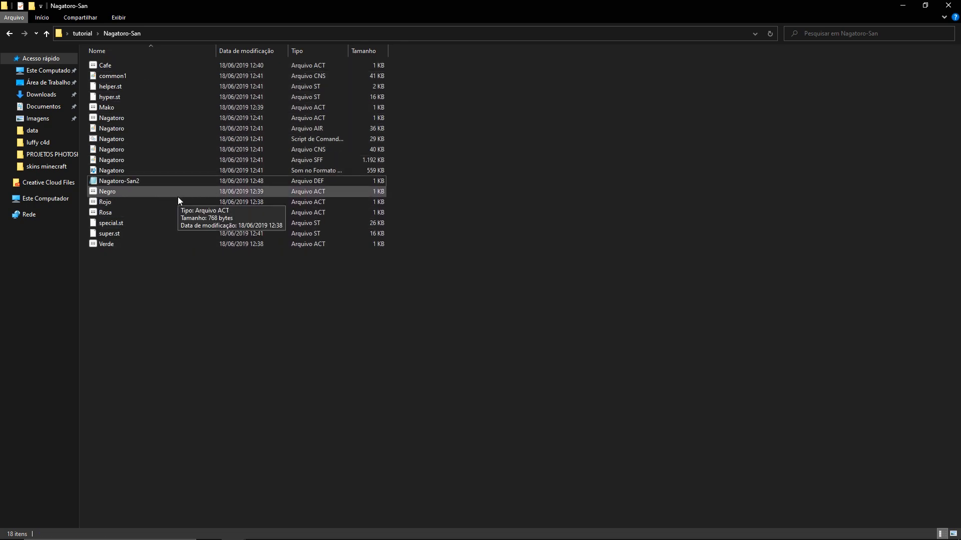
Rename the Nagatoro-San2 DEF file back to Nagatoro-San.
right_click(190, 182)
click(104, 177)
right_click(104, 177)
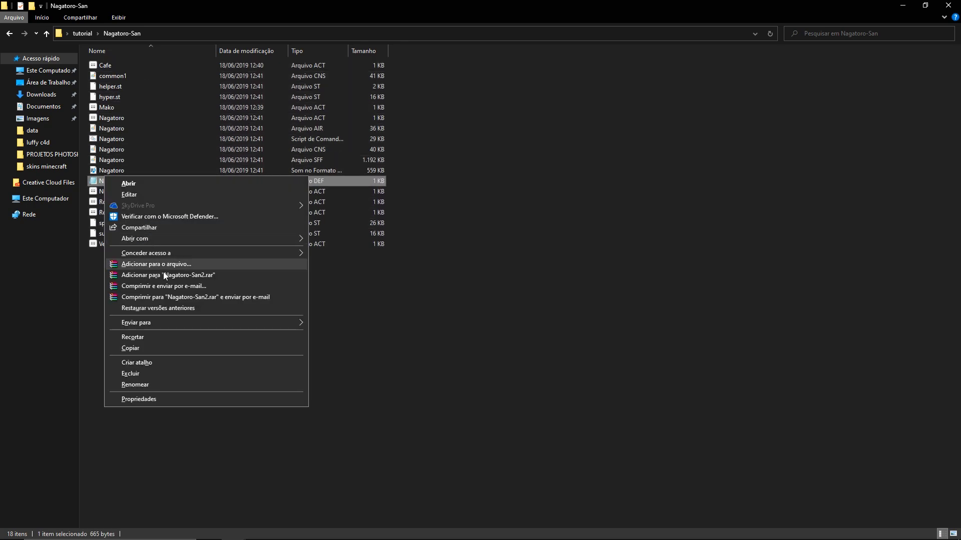
click(161, 382)
click(142, 181)
key(BackSpace)
key(Return)
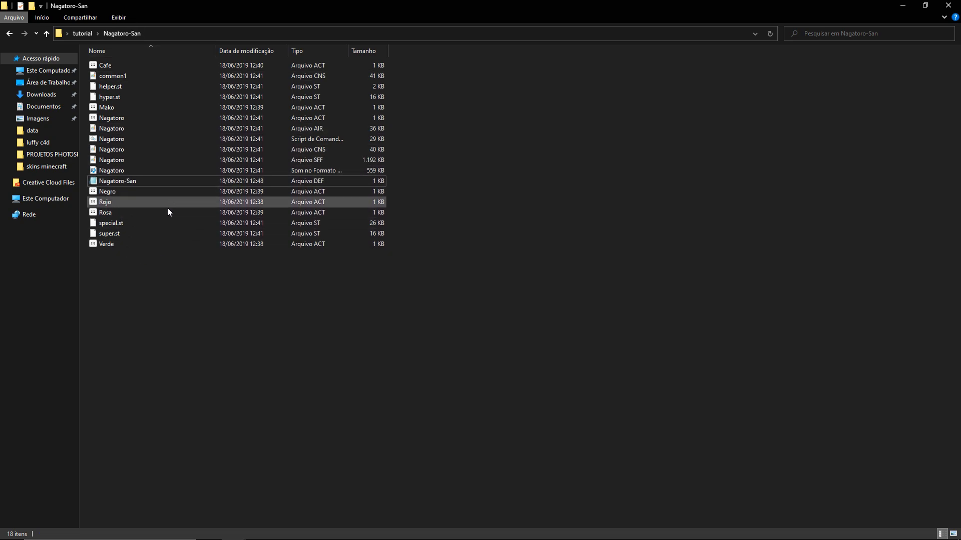
Copy the Nagatoro-San and Nagatoro-San OPHK folders from the tutorial folder into the chars folder of Jump Force Mugen V10.
key(alt+Up)
drag(406, 68, 251, 76)
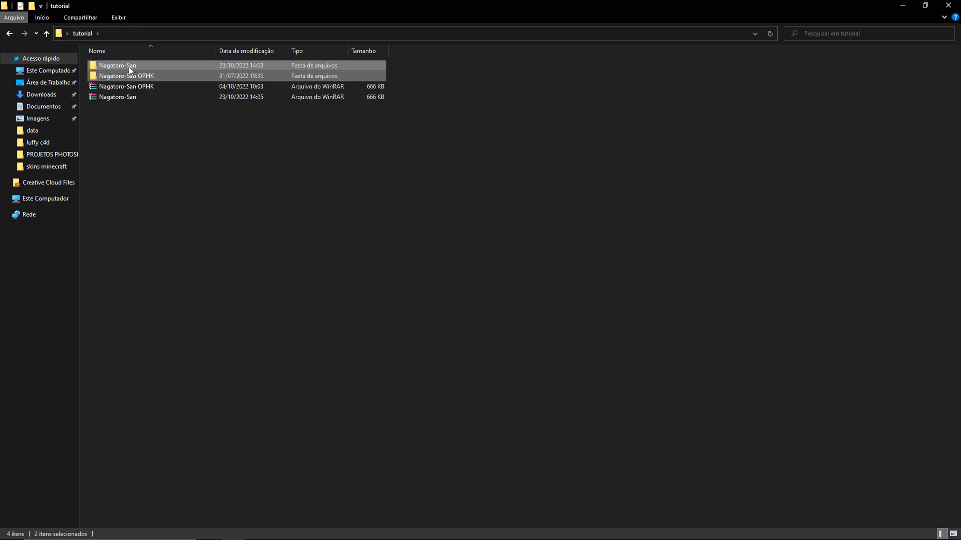
right_click(148, 67)
click(199, 205)
key(alt+Tab)
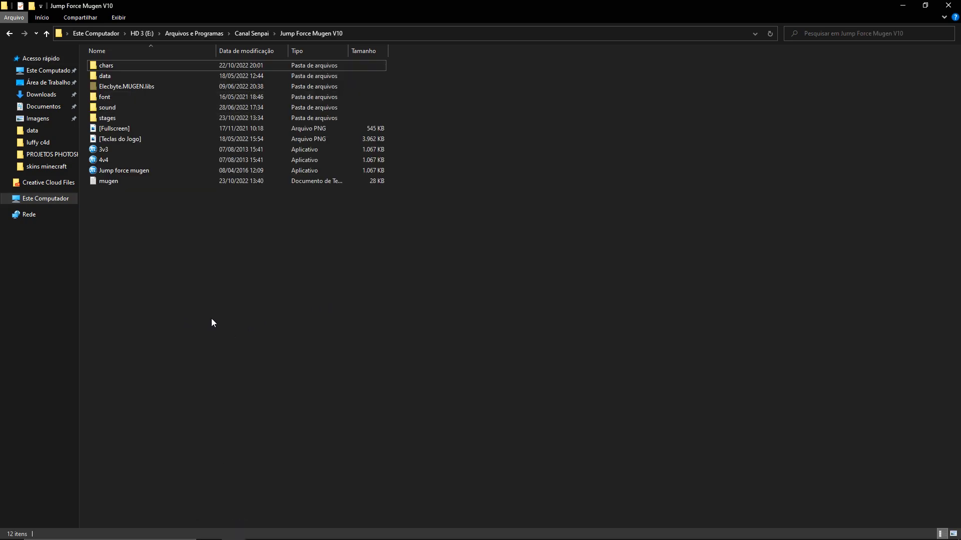
double_click(105, 67)
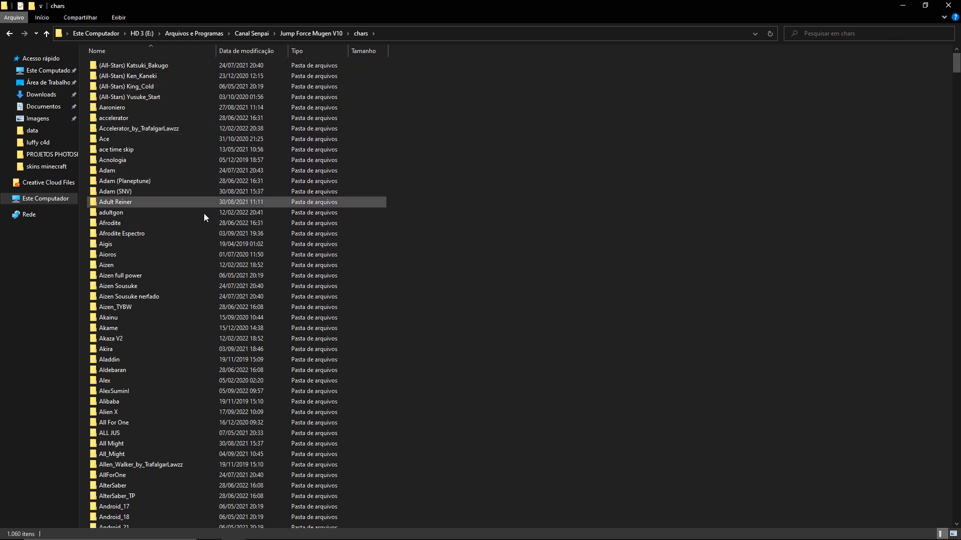
right_click(526, 231)
click(546, 302)
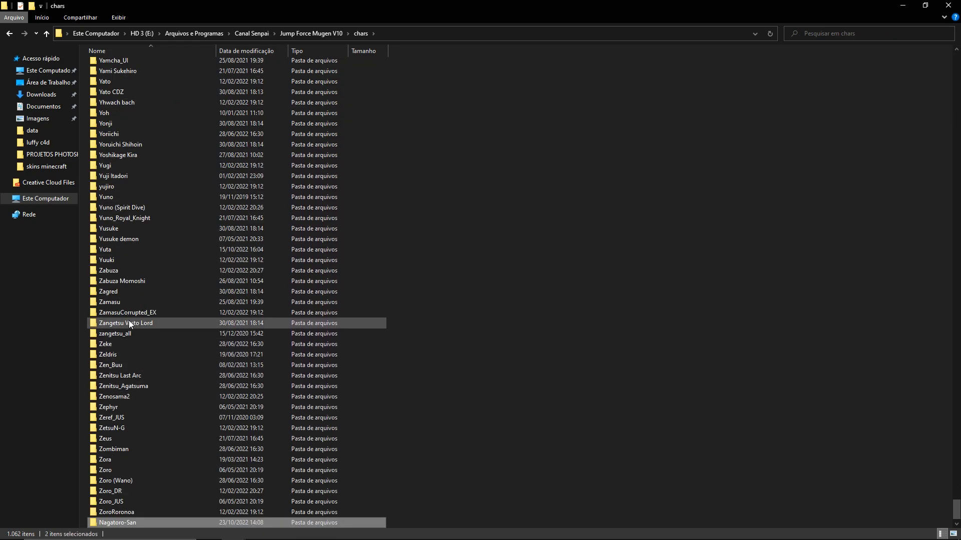
click(145, 522)
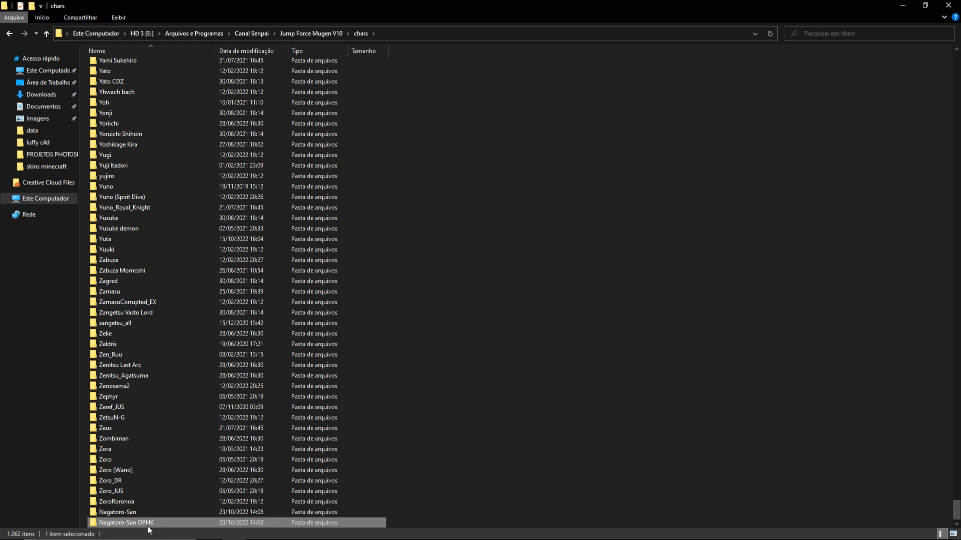
right_click(124, 525)
click(152, 503)
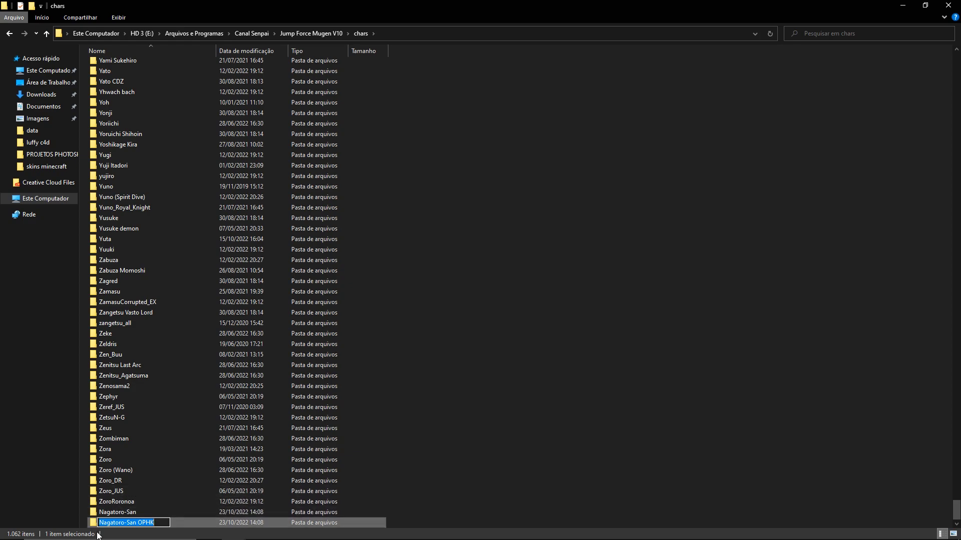
click(493, 276)
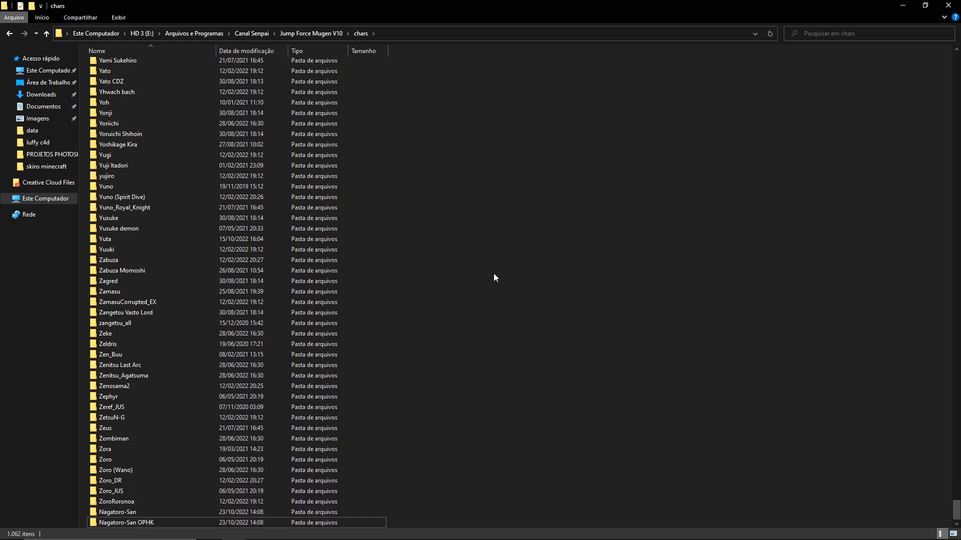
Open the select DEF file from the data folder of Jump Force Mugen V10 in Notepad.
click(323, 33)
double_click(102, 76)
click(306, 33)
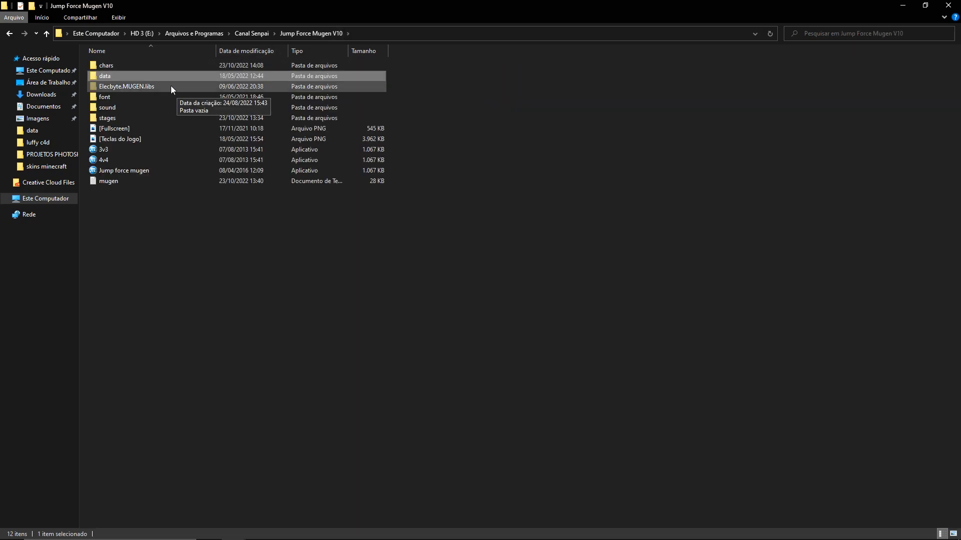
double_click(107, 81)
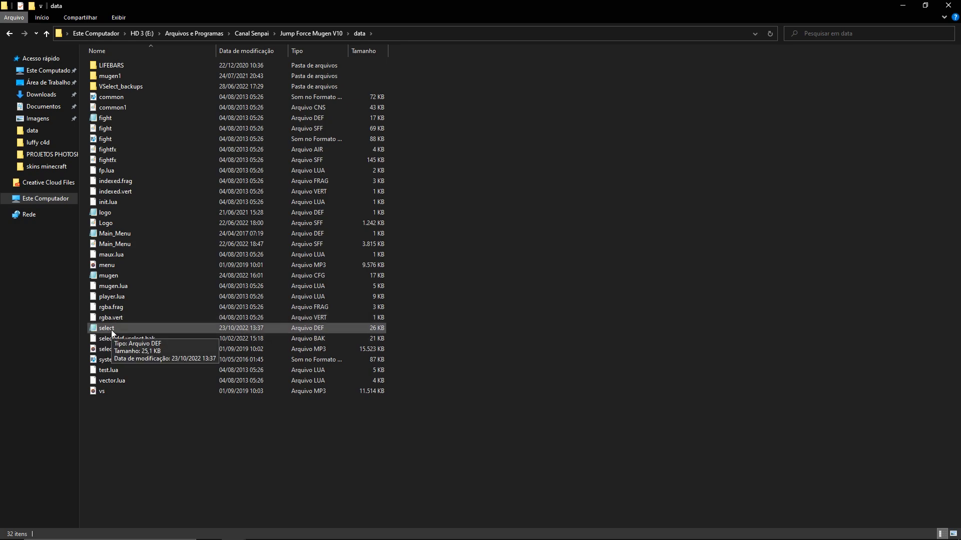
right_click(111, 329)
mouse_move(269, 175)
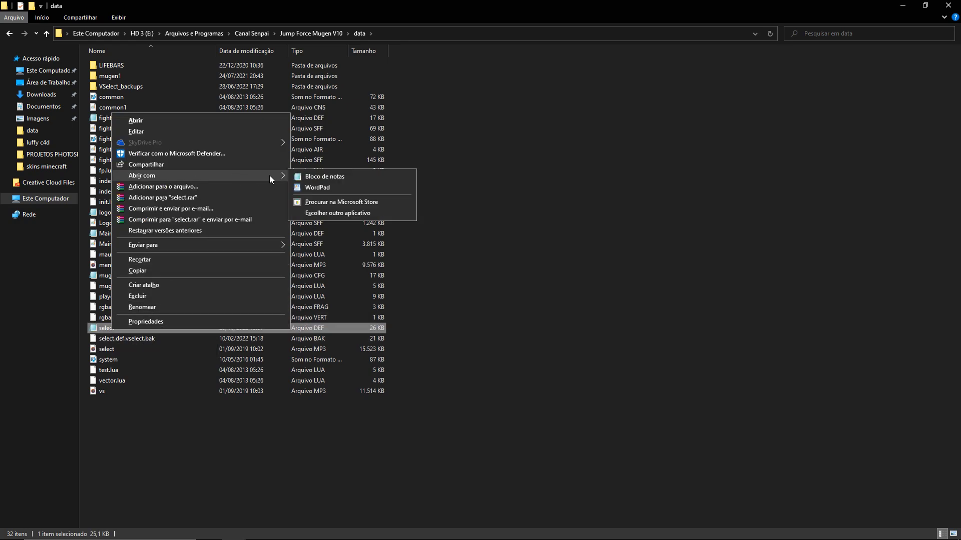
click(556, 195)
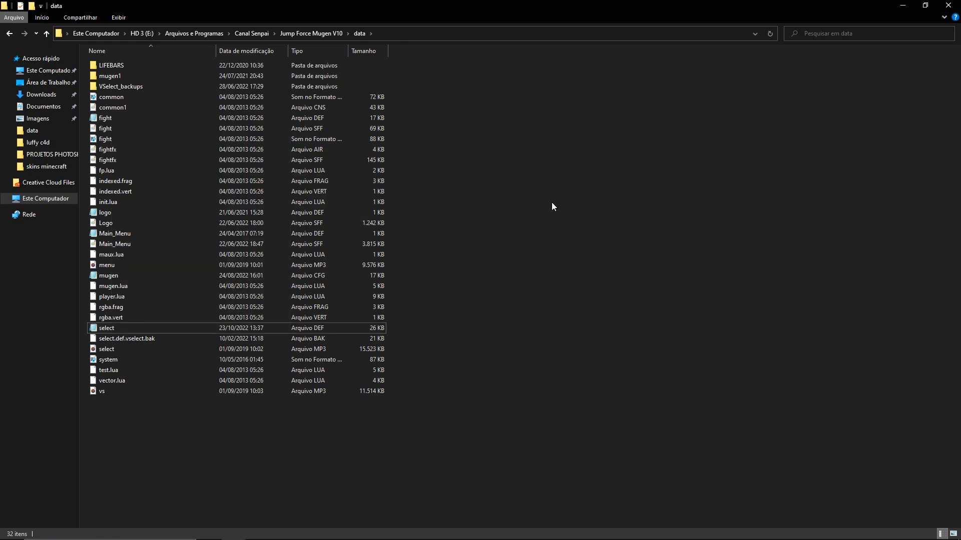
double_click(109, 329)
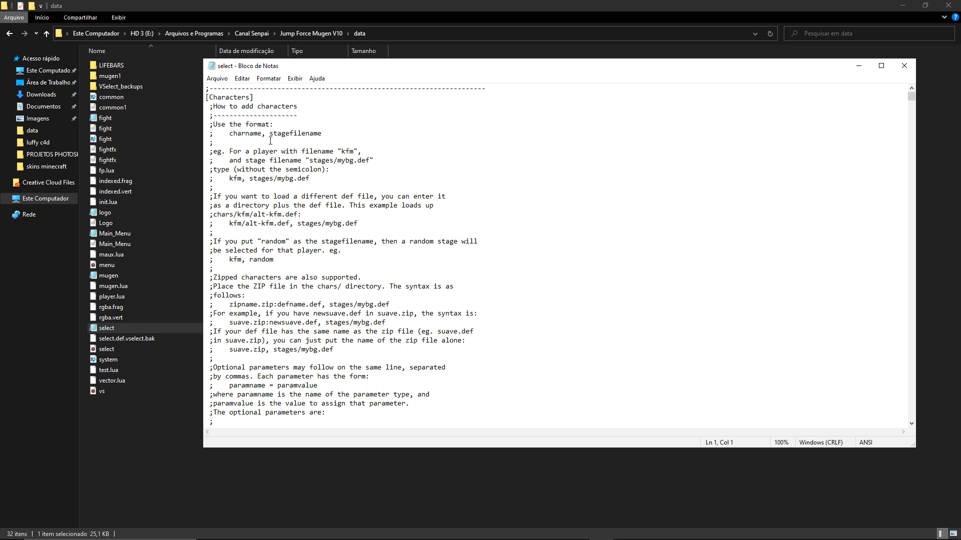
Add the entry Nagatoro-San OPHK on a new line after osmarina in the character list.
scroll(530, 134, down, 15)
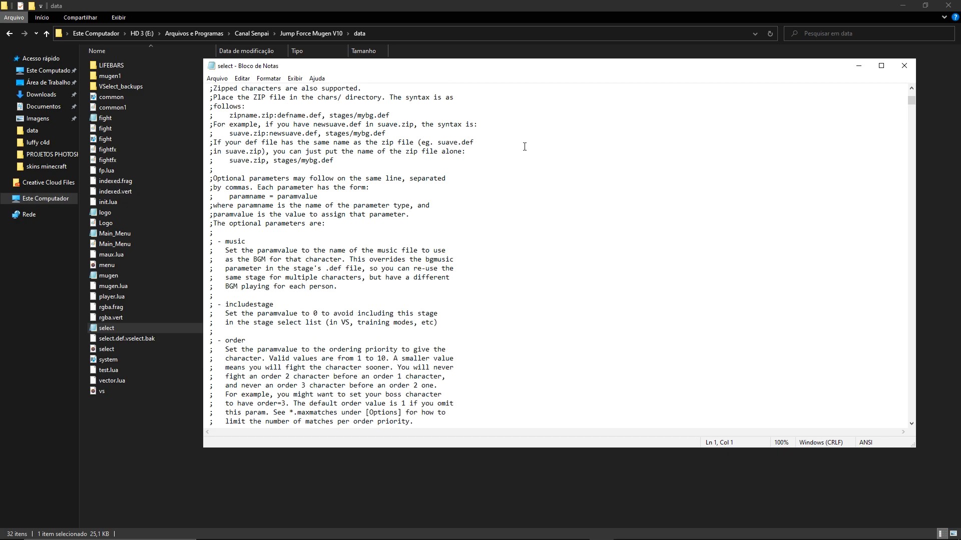
scroll(612, 221, up, 10)
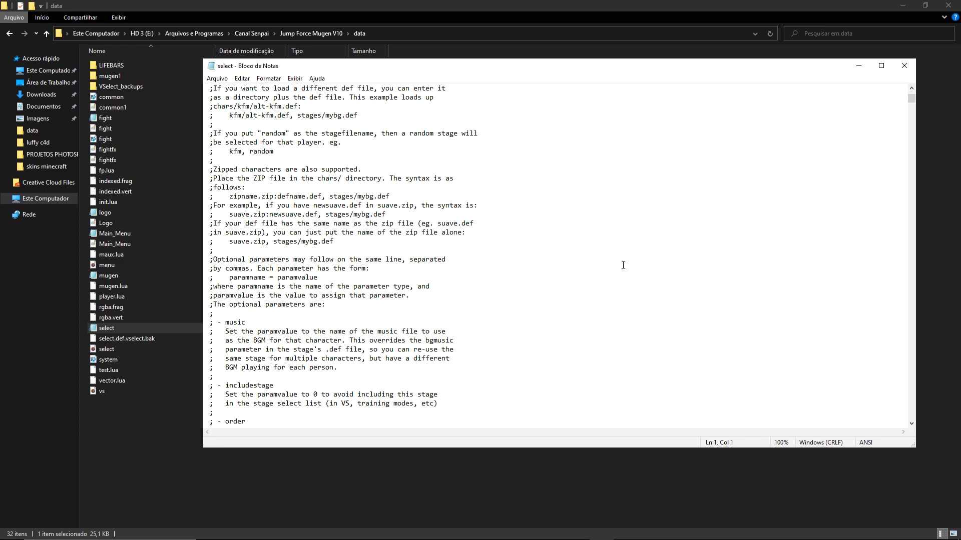
scroll(623, 266, down, 6)
drag(911, 101, 930, 378)
drag(226, 269, 205, 269)
scroll(380, 211, up, 15)
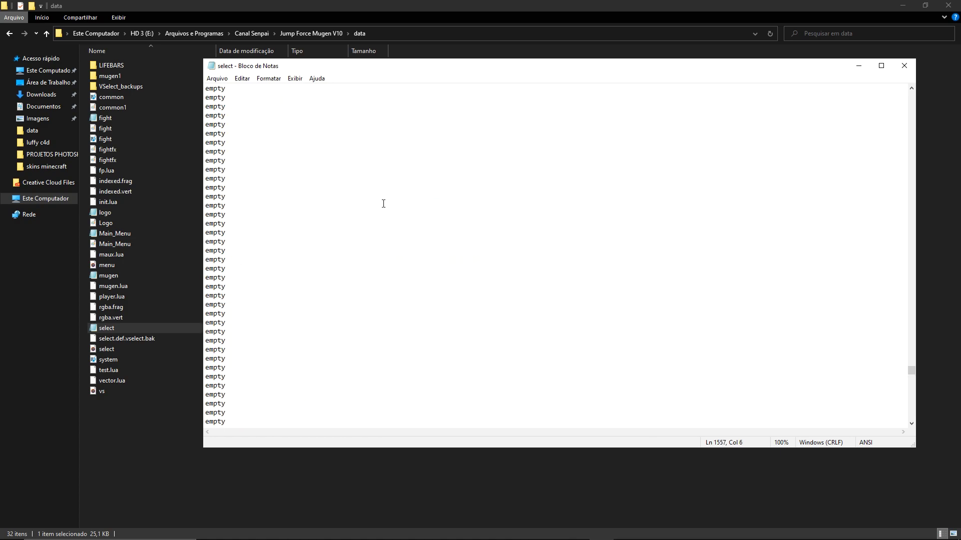
scroll(379, 221, up, 3)
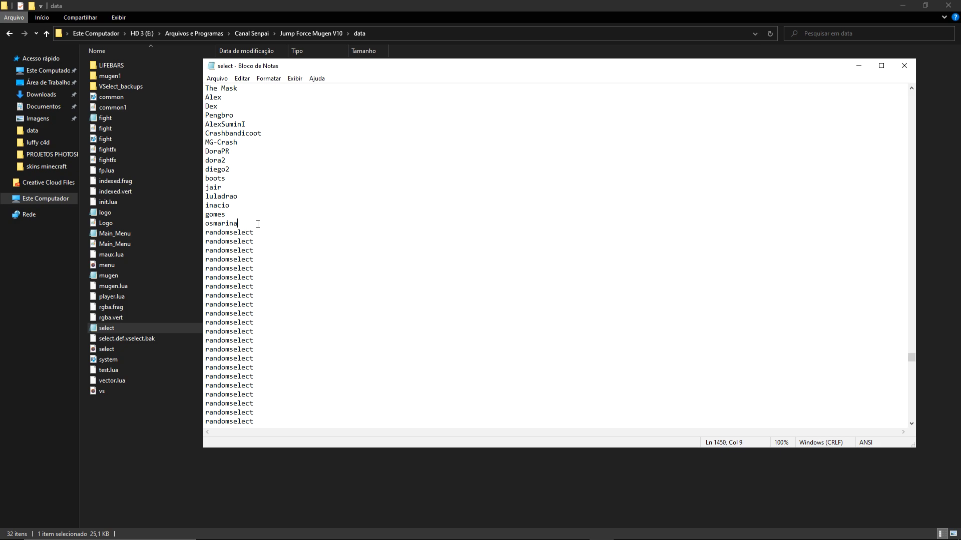
key(Return)
key(ctrl+v)
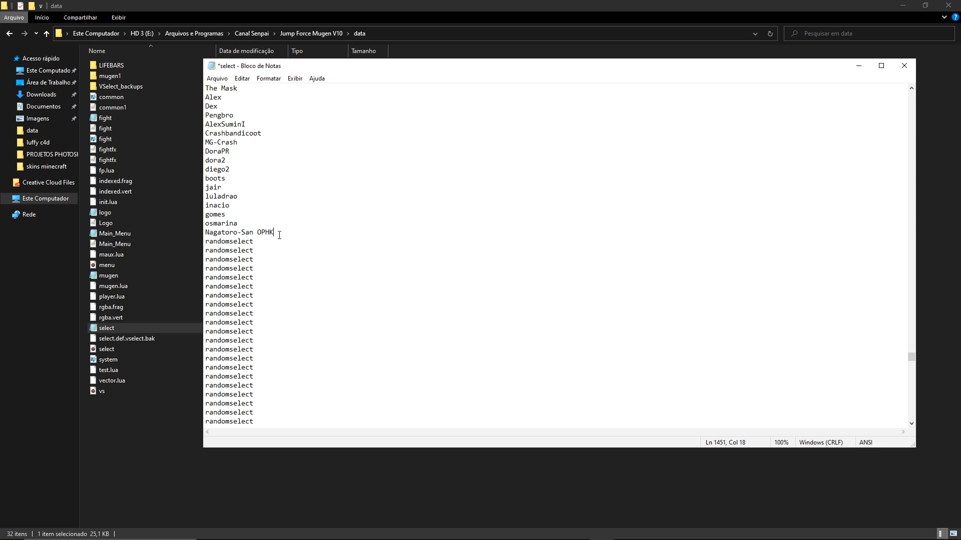
Insert the entry Nagatoro-San on its own line between osmarina and Nagatoro-San OPHK.
click(205, 233)
key(Return)
key(Up)
drag(254, 241, 203, 243)
key(ctrl+c)
click(220, 234)
key(ctrl+v)
drag(259, 228, 204, 232)
drag(274, 241, 214, 242)
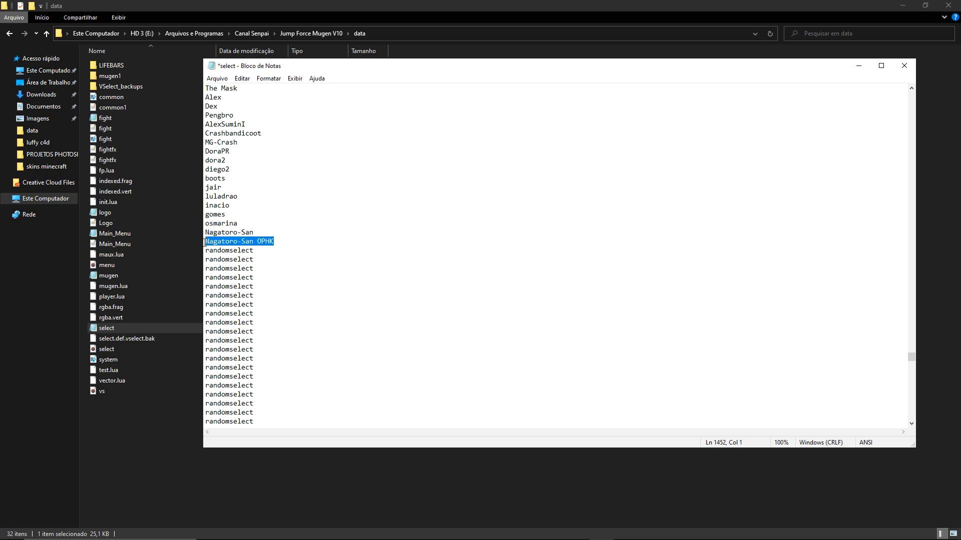
click(253, 241)
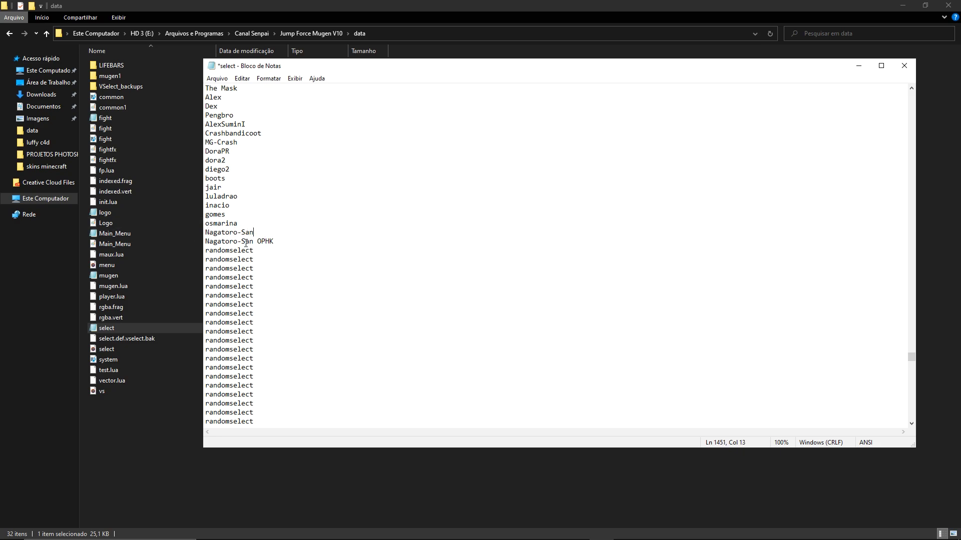
Try the suffix 2 in place of OPHK on the second Nagatoro-San entry, and restore OPHK.
drag(277, 241, 253, 241)
key(BackSpace)
text(2)
key(BackSpace)
text(OPHK)
Check the two Nagatoro-San entries in the character list and save the select file.
scroll(251, 249, up, 1)
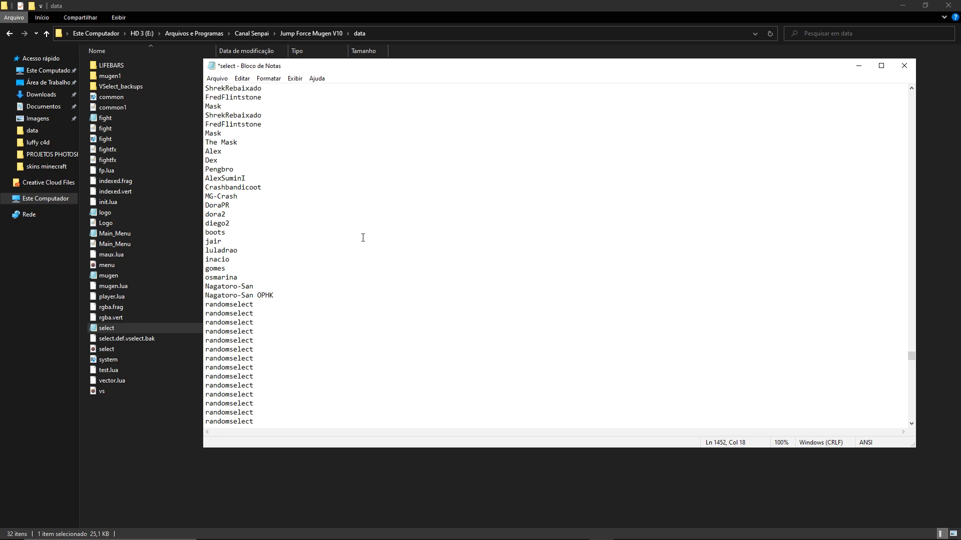
scroll(256, 236, down, 1)
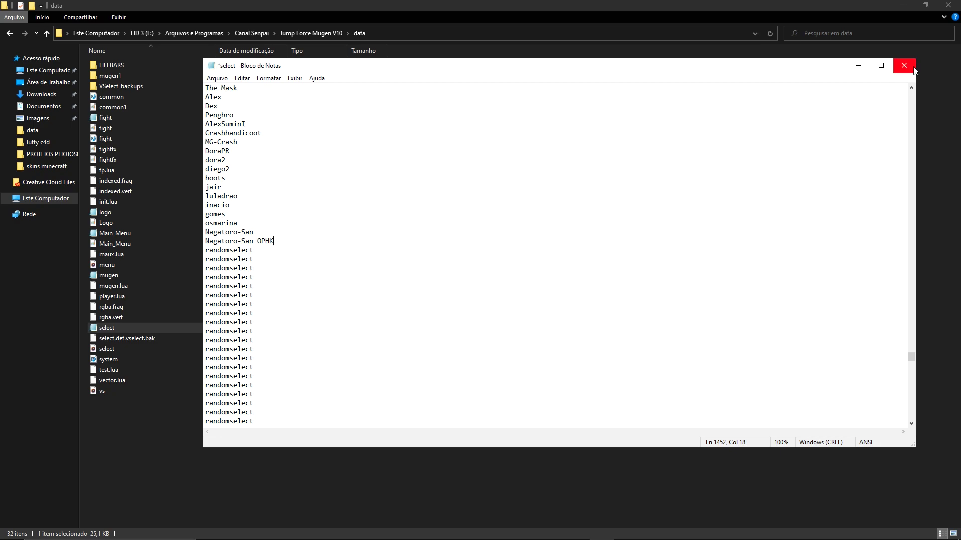
click(217, 79)
click(226, 123)
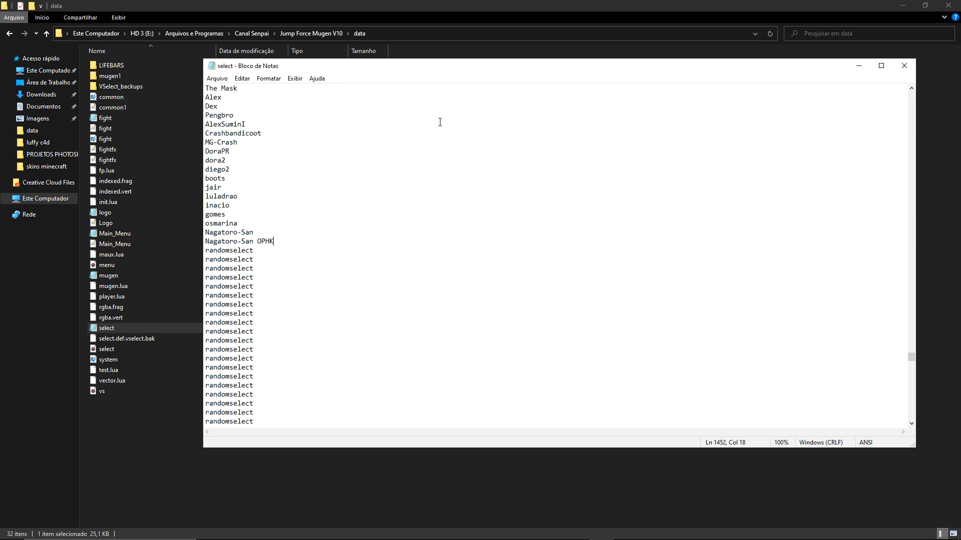